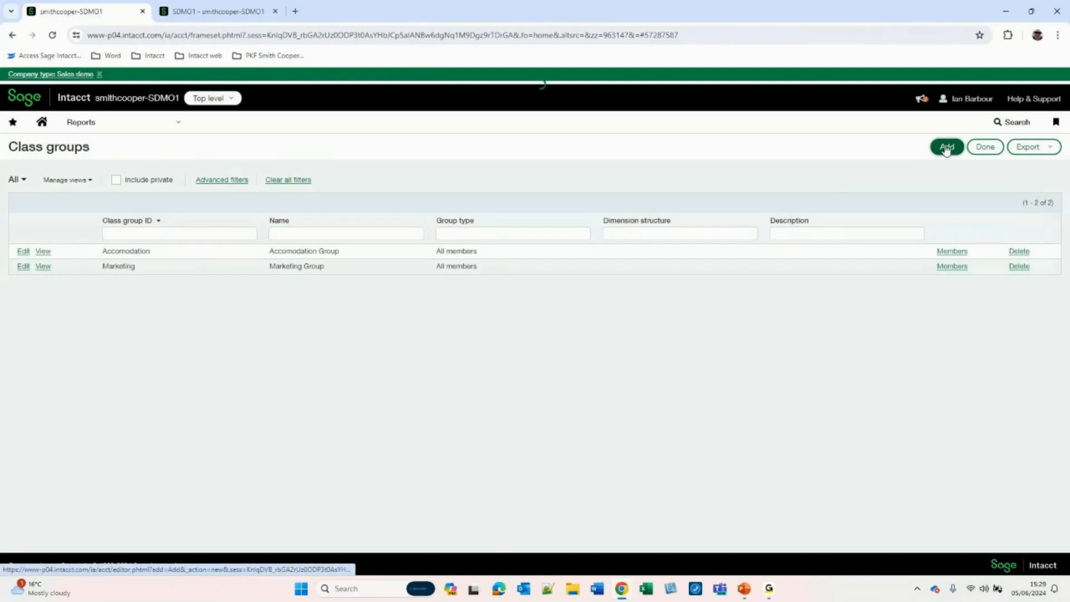
# - Enter Conferences group as both the ID and the name of the new class group
pyautogui.write('Con')
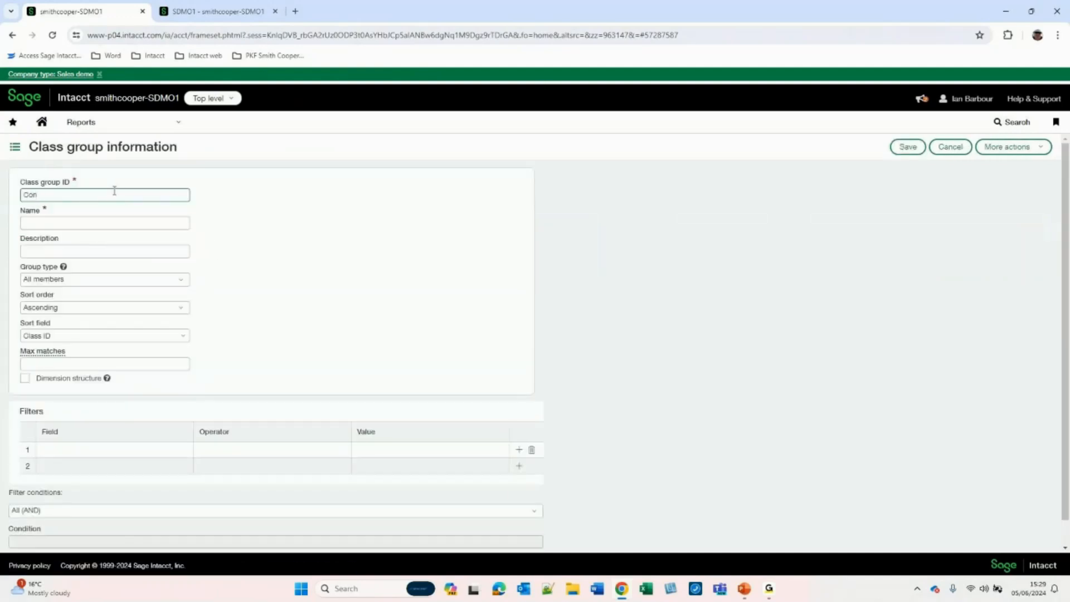
pyautogui.write('ferences')
pyautogui.write('group')
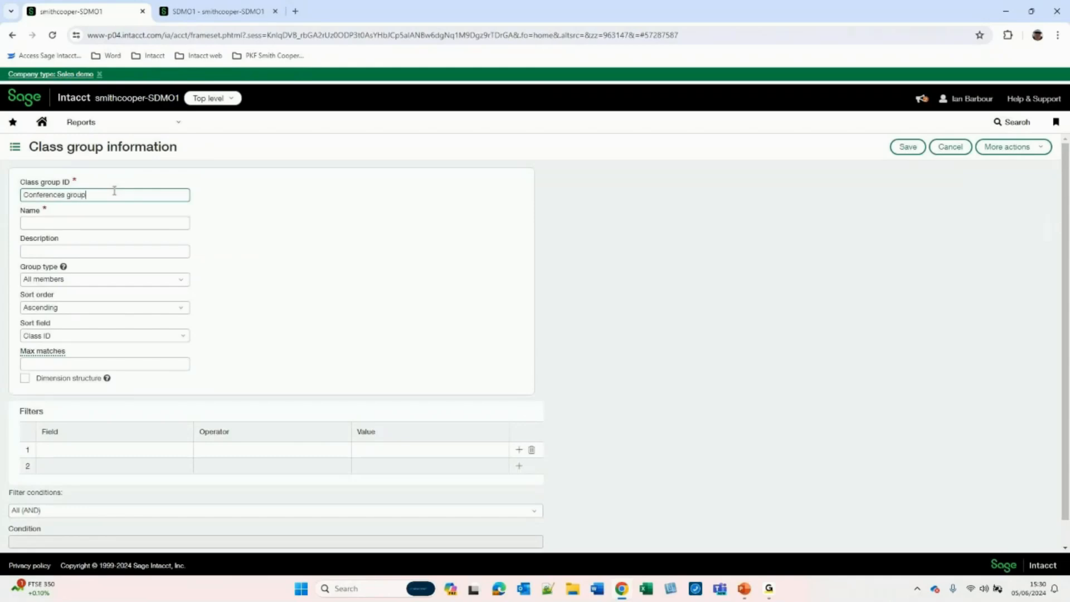
pyautogui.press('Tab')
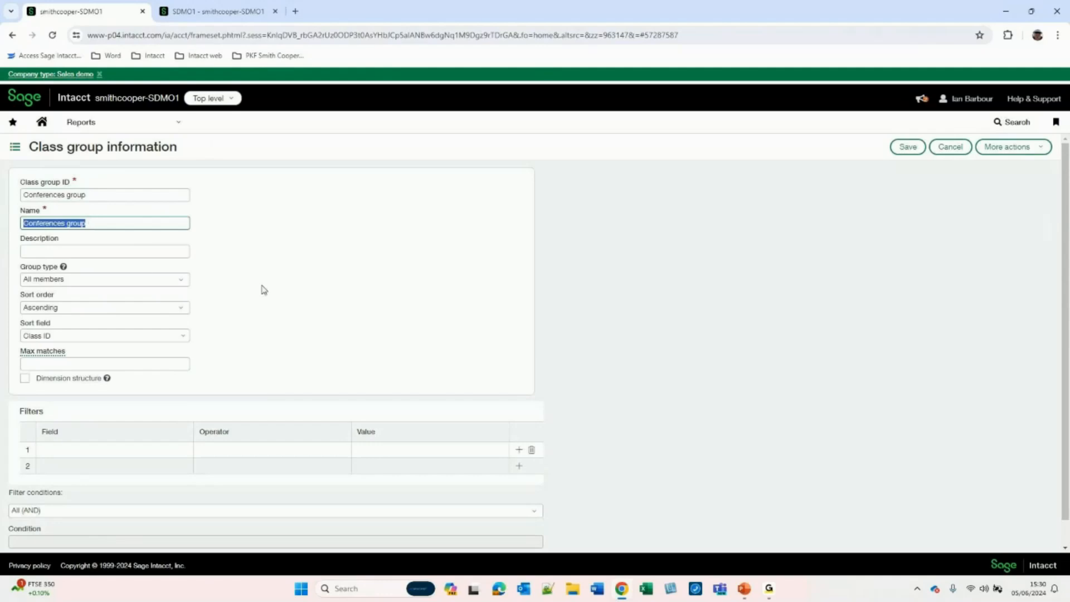
pyautogui.click(73, 287)
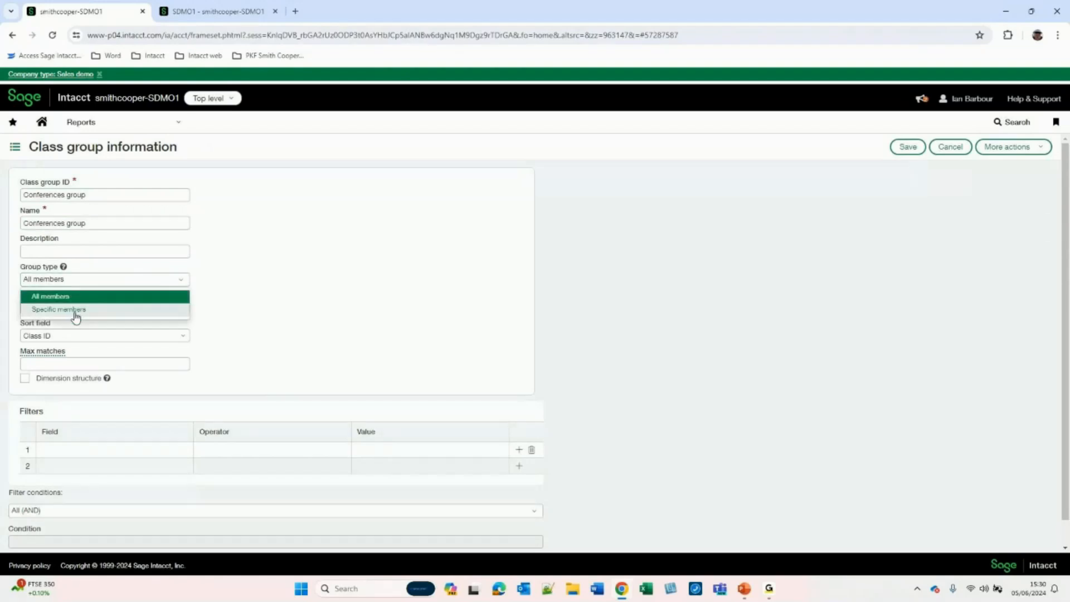
pyautogui.click(76, 311)
pyautogui.click(102, 361)
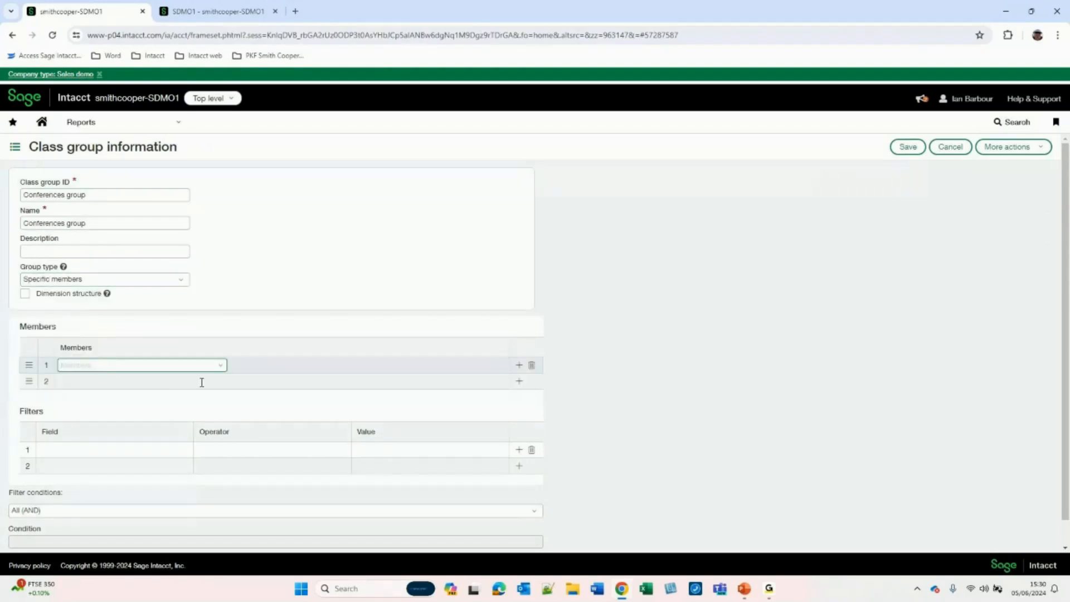
pyautogui.click(220, 367)
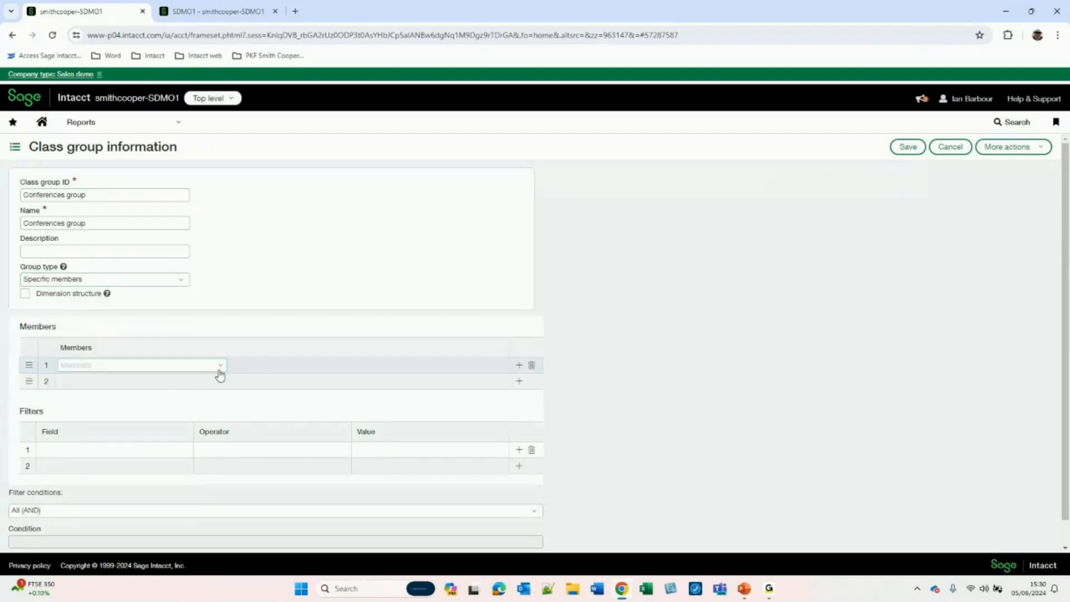
pyautogui.click(258, 286)
pyautogui.click(105, 281)
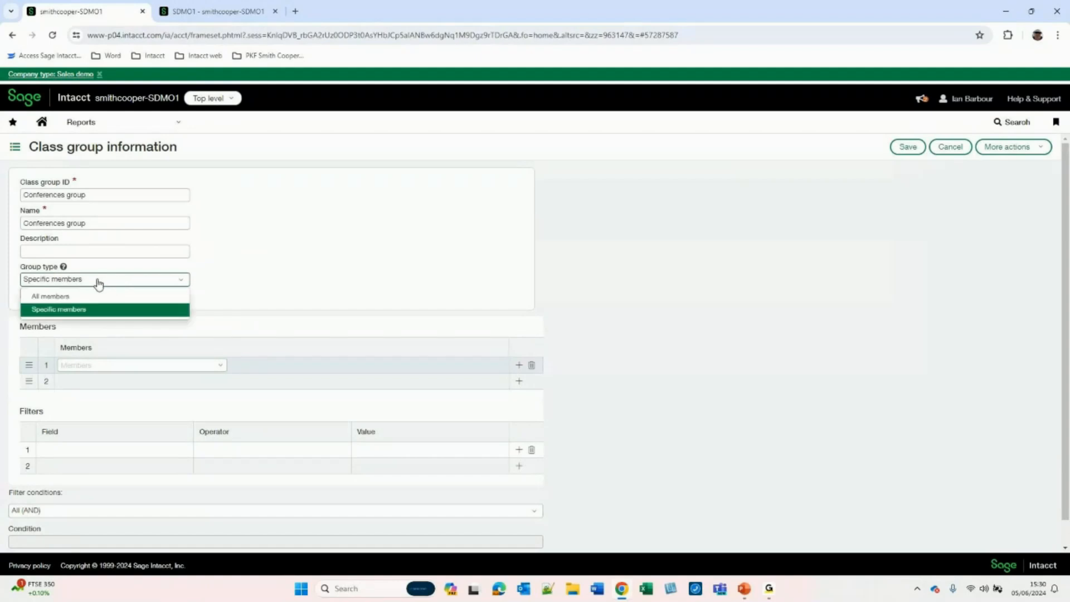
pyautogui.click(47, 296)
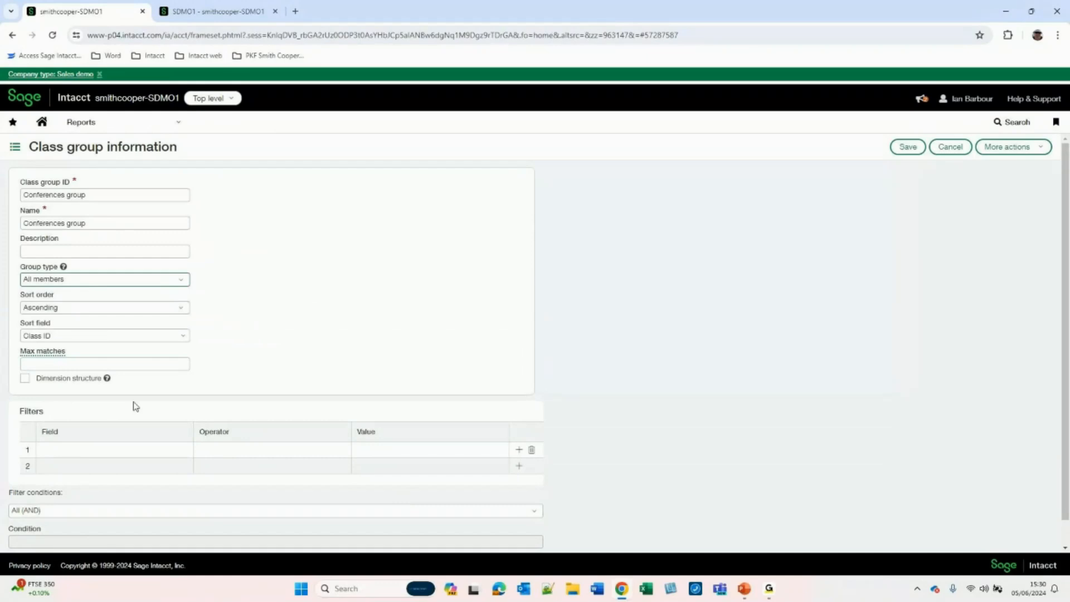
# - Enable the dimension structure option for the class group and start its first filter row
pyautogui.click(25, 379)
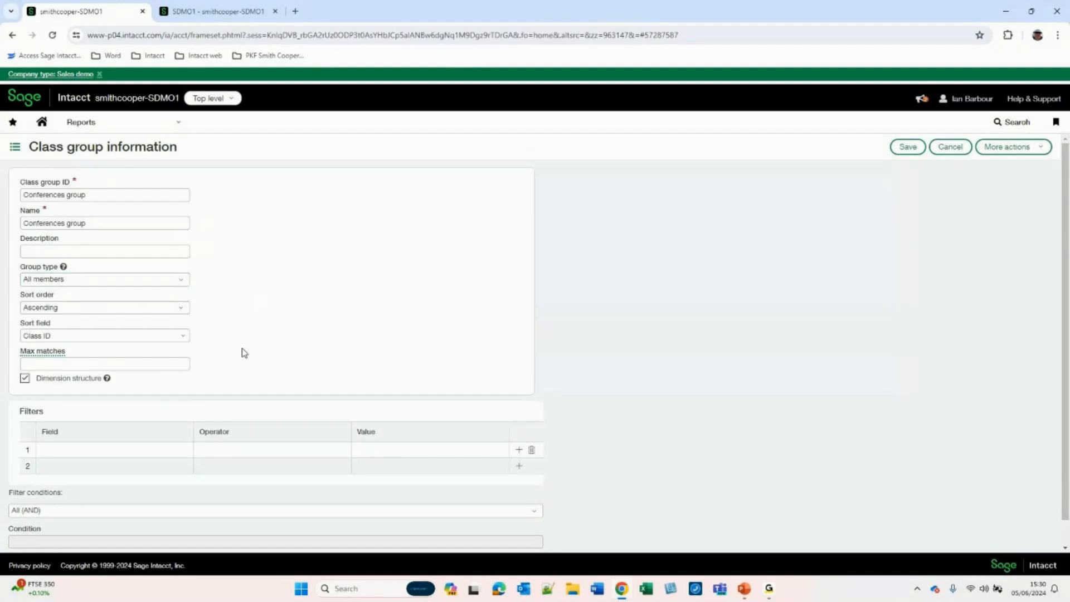
pyautogui.scroll(-1, 218, 316)
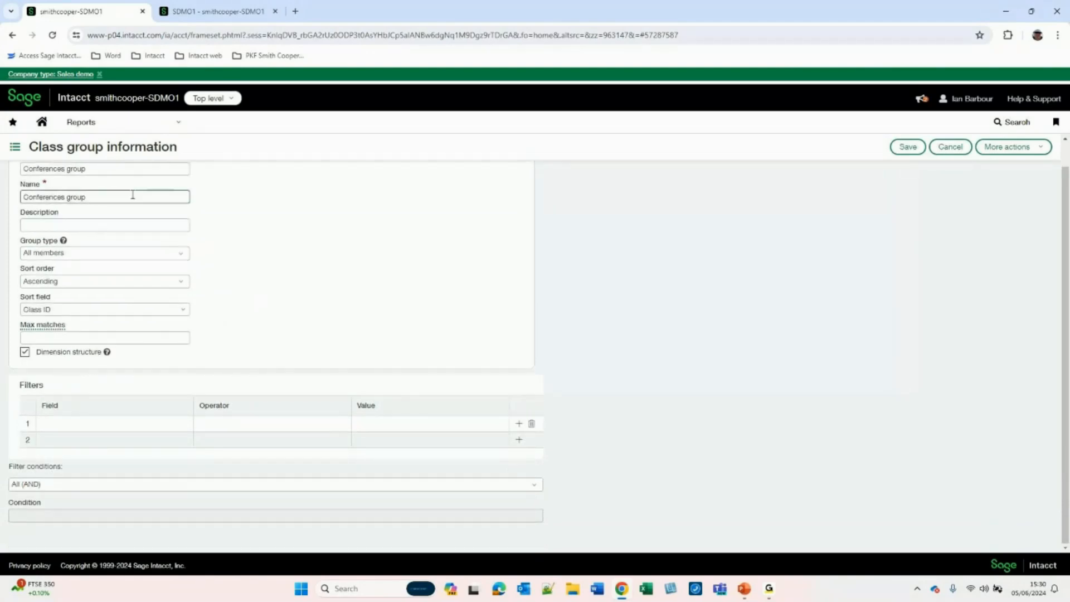
pyautogui.click(89, 423)
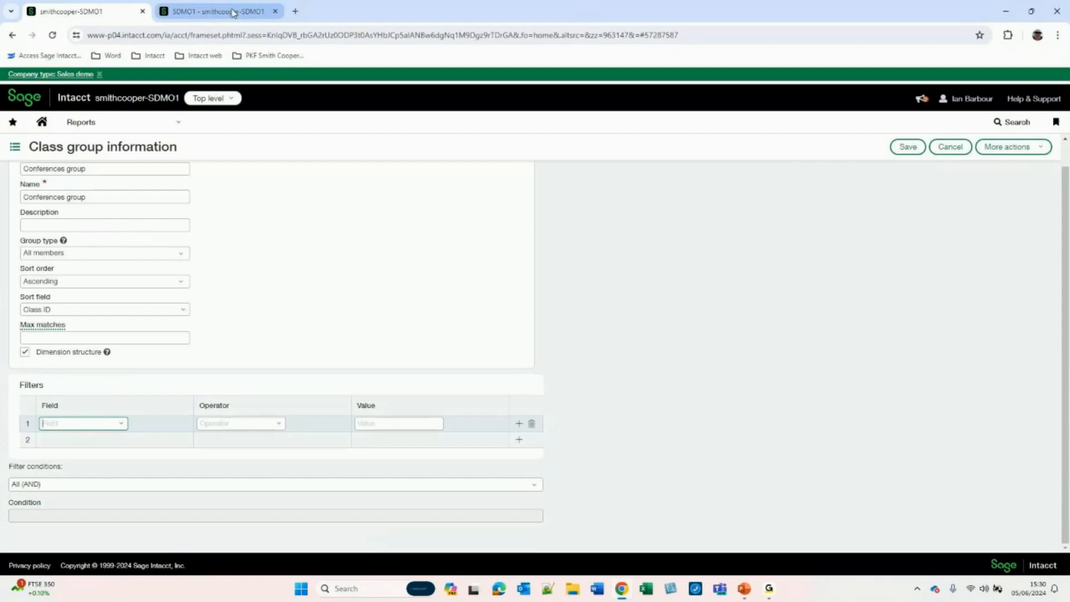
# - Review the Classes list in the SDMO1 session, discarding the open journal entry, and return to the class group form
pyautogui.click(233, 12)
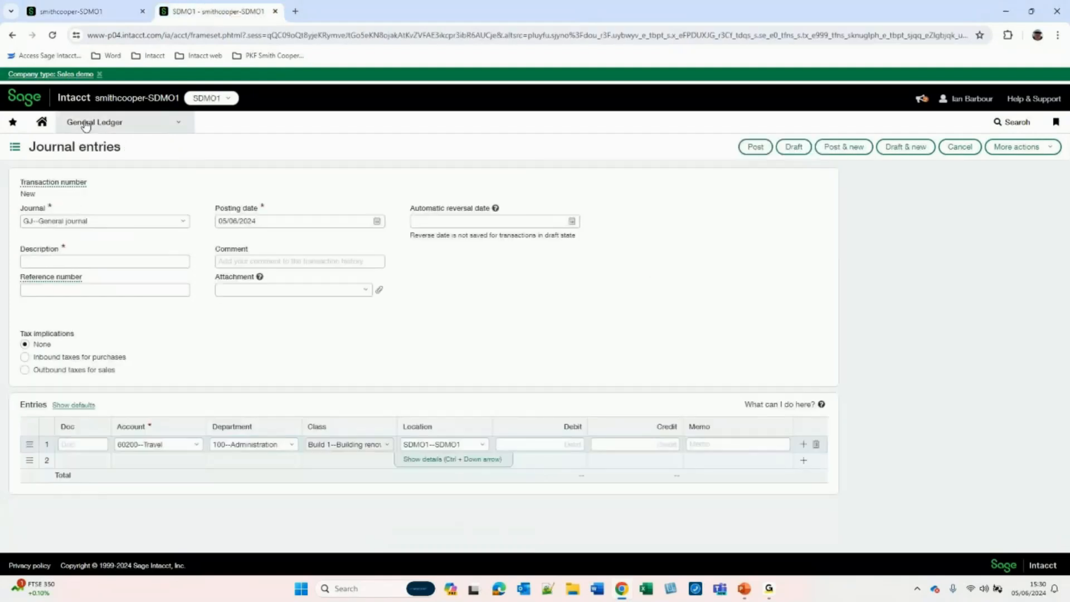
pyautogui.click(123, 122)
pyautogui.click(124, 147)
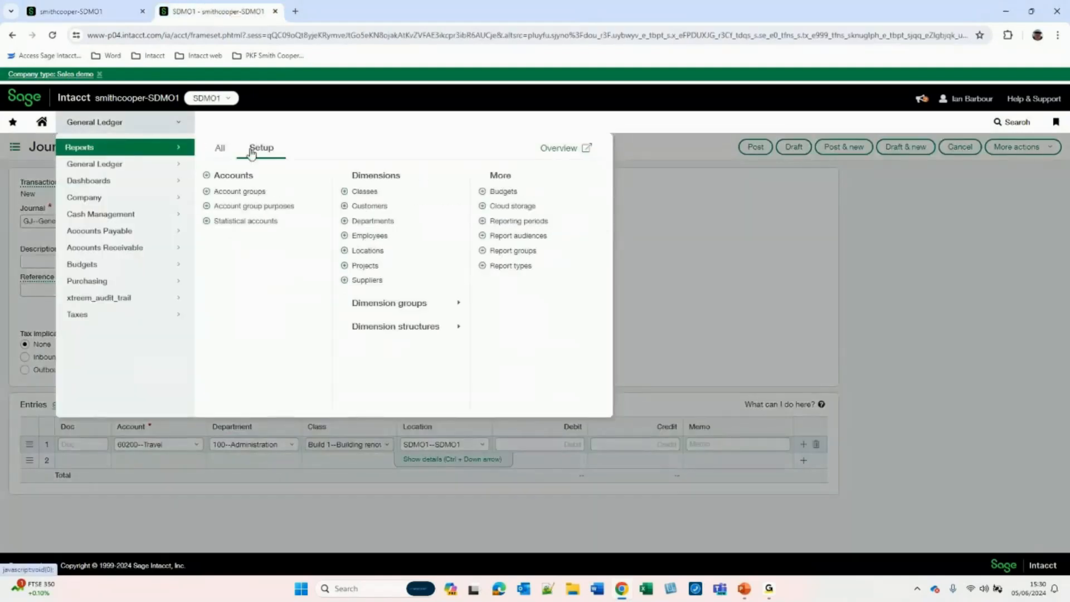
pyautogui.click(364, 191)
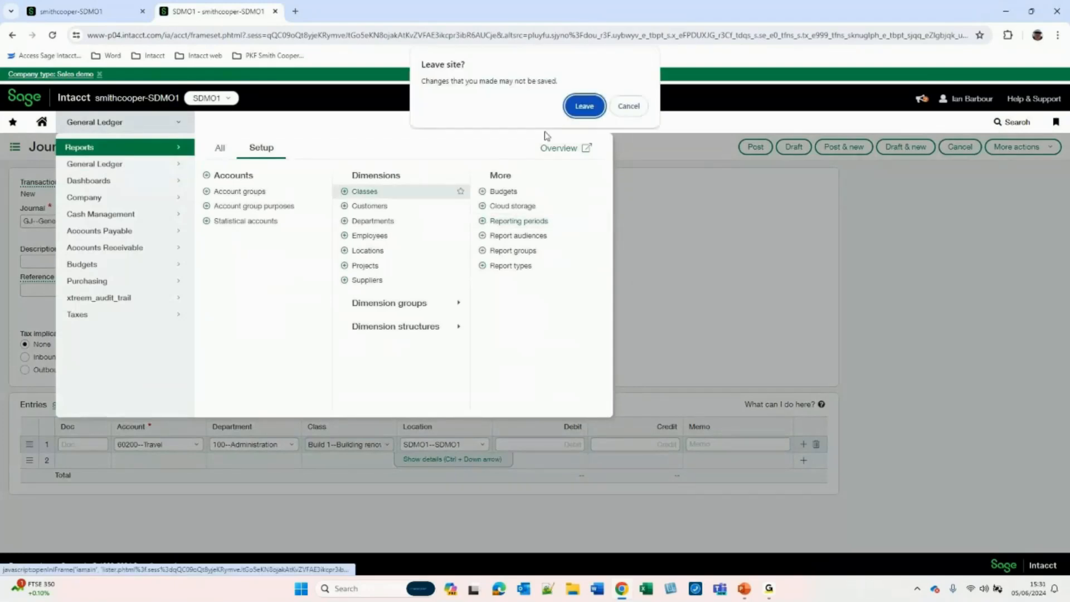
pyautogui.click(583, 105)
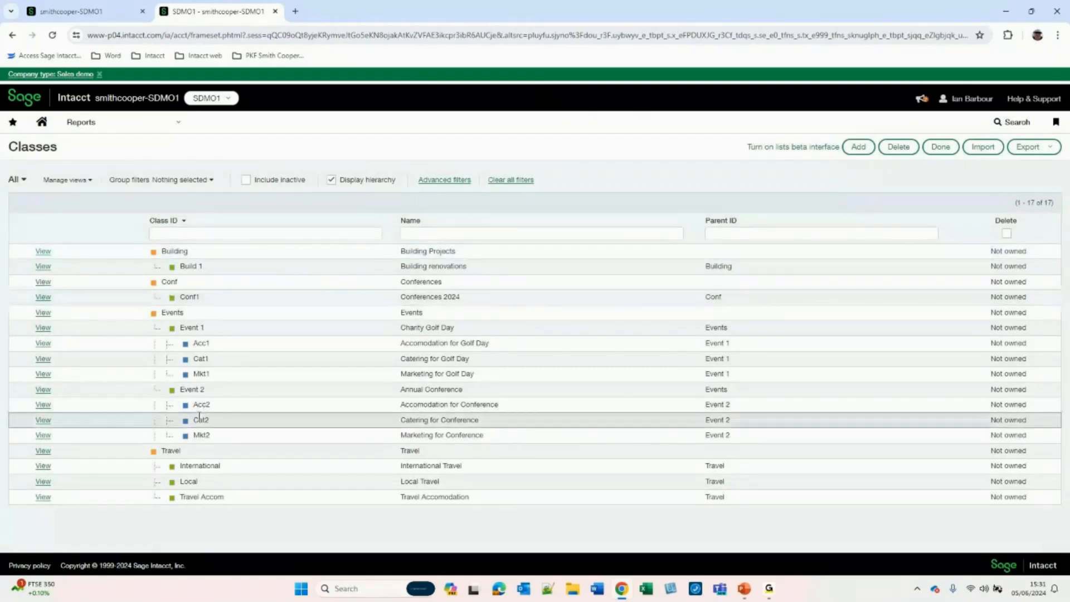
pyautogui.click(78, 15)
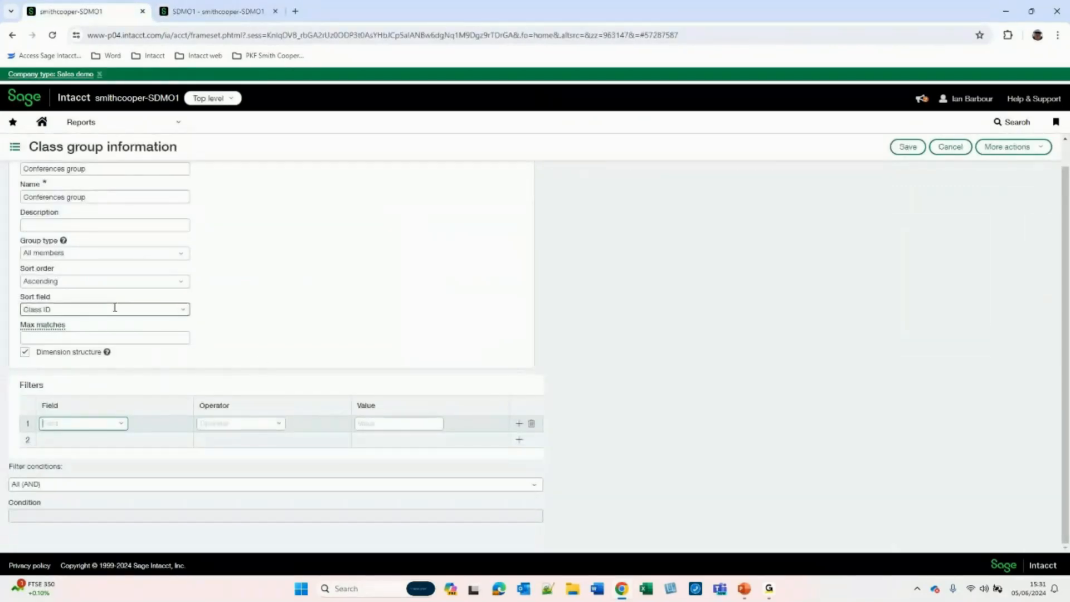
# - Filter the class group by Name contains conf, save it, and review the members of Conferences group
pyautogui.click(119, 425)
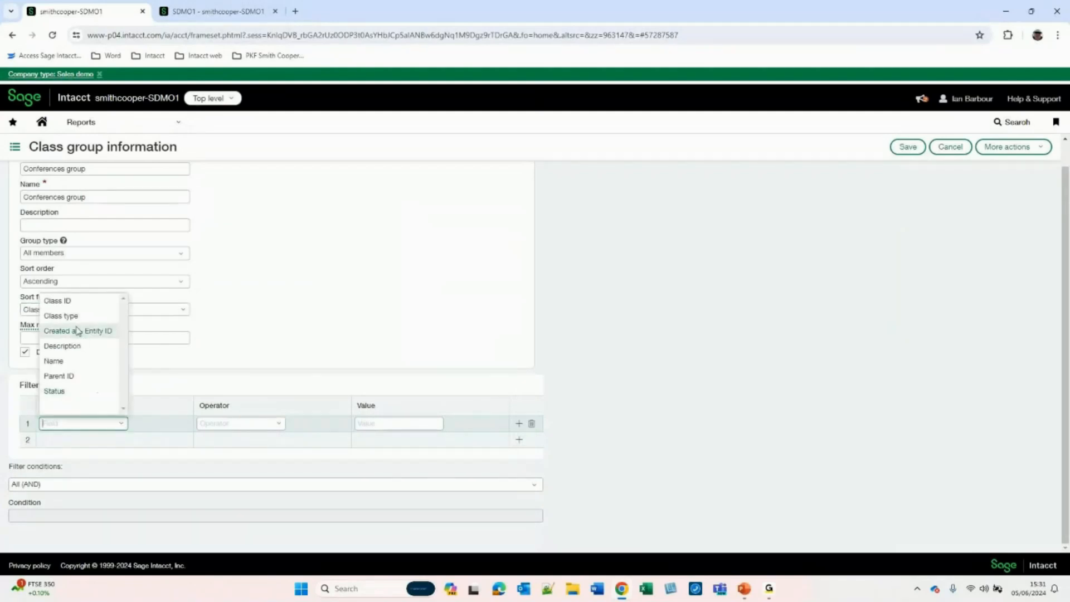
pyautogui.click(68, 360)
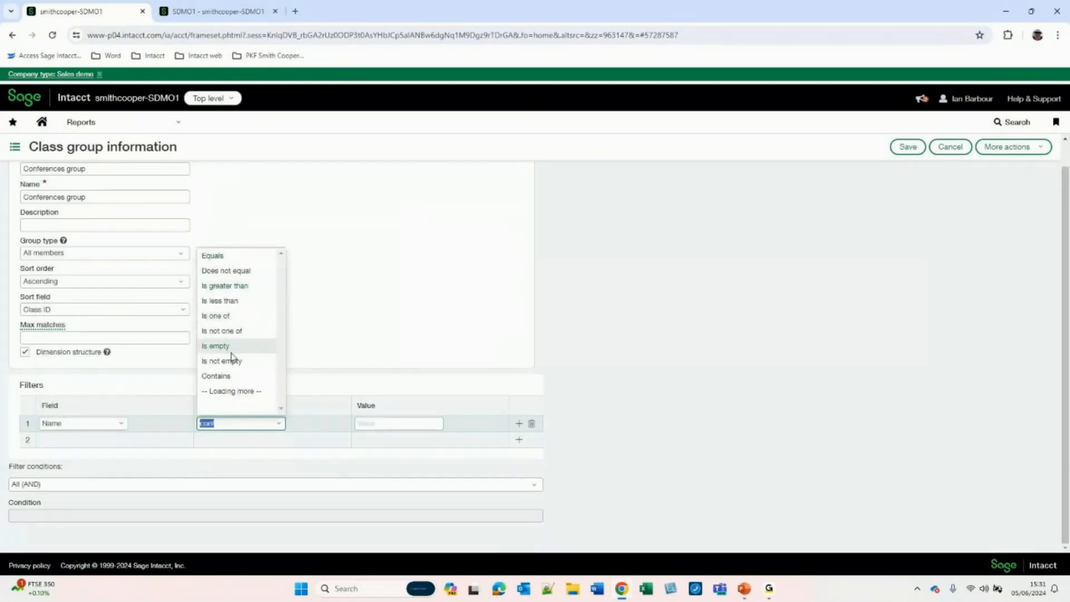
pyautogui.click(234, 376)
pyautogui.click(366, 423)
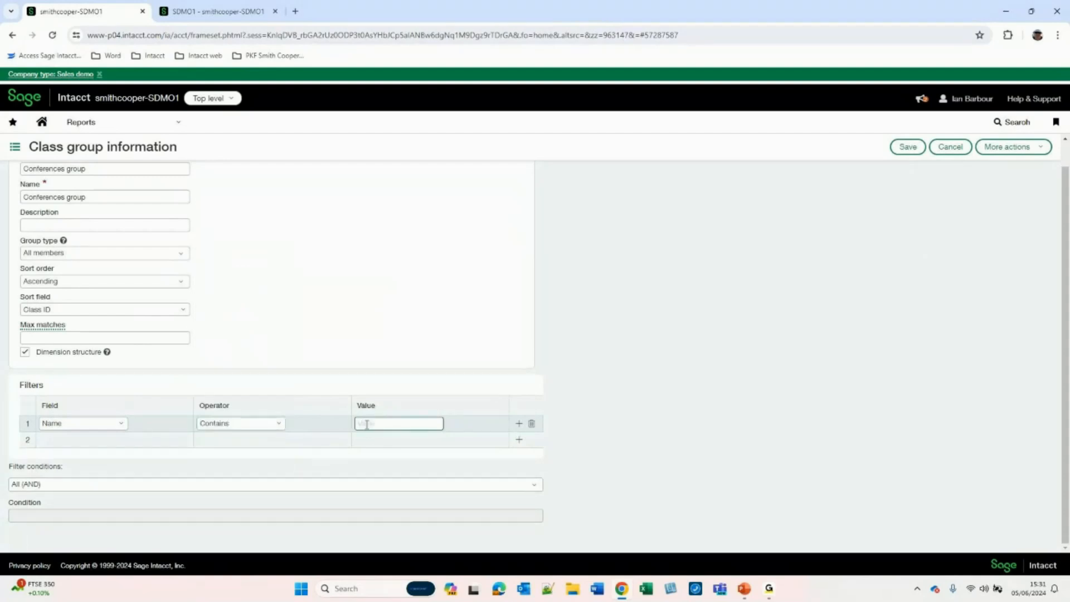
pyautogui.write('conf')
pyautogui.click(904, 152)
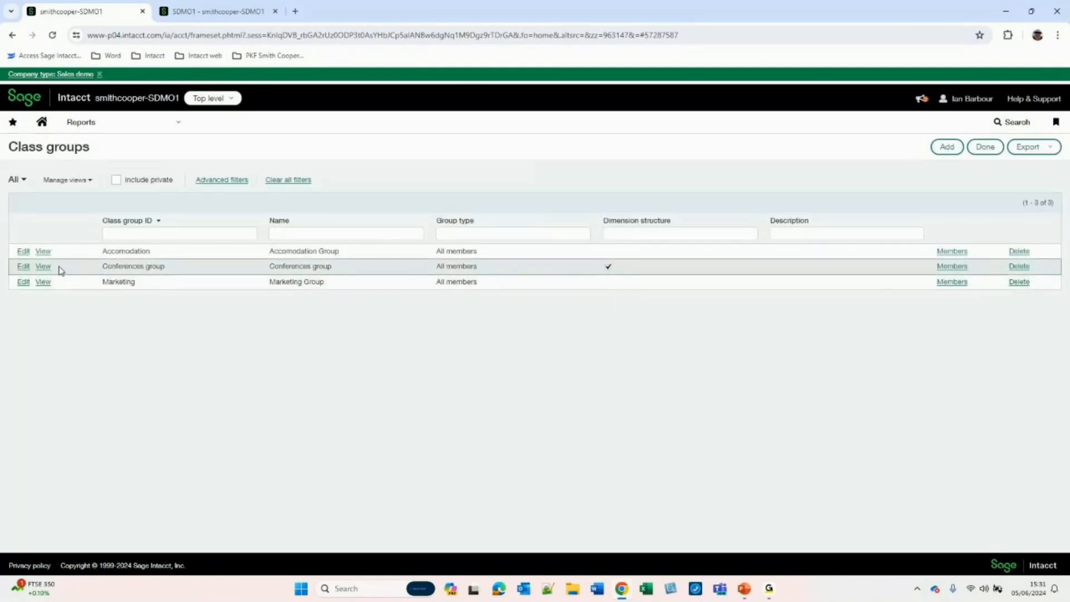
pyautogui.click(954, 266)
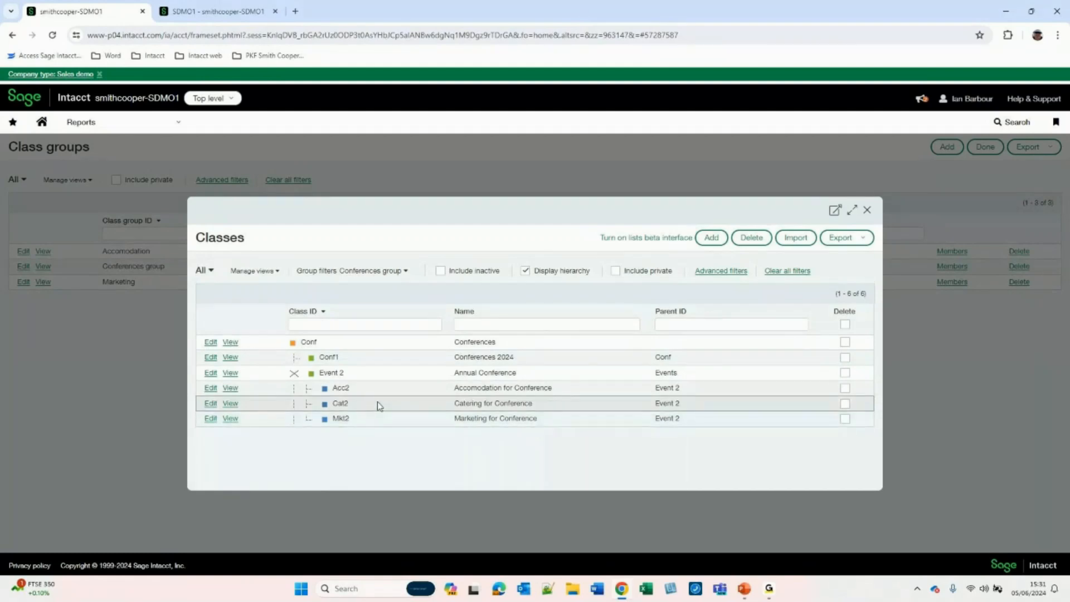
pyautogui.click(868, 211)
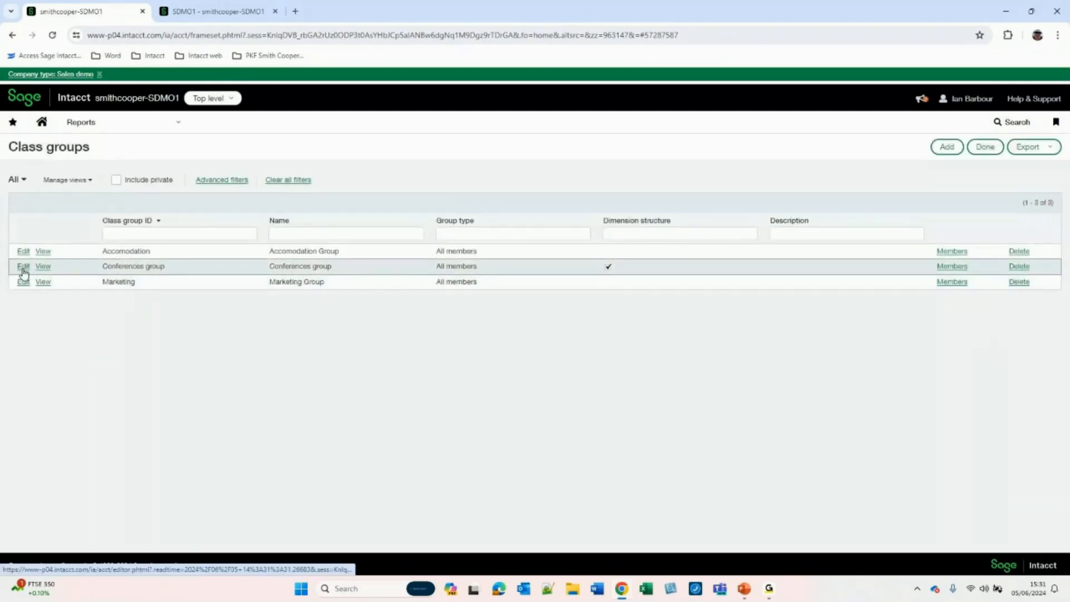
# - Edit Conferences group and add a second filter: Class type does not equal Catering
pyautogui.click(23, 272)
pyautogui.scroll(-1, 145, 403)
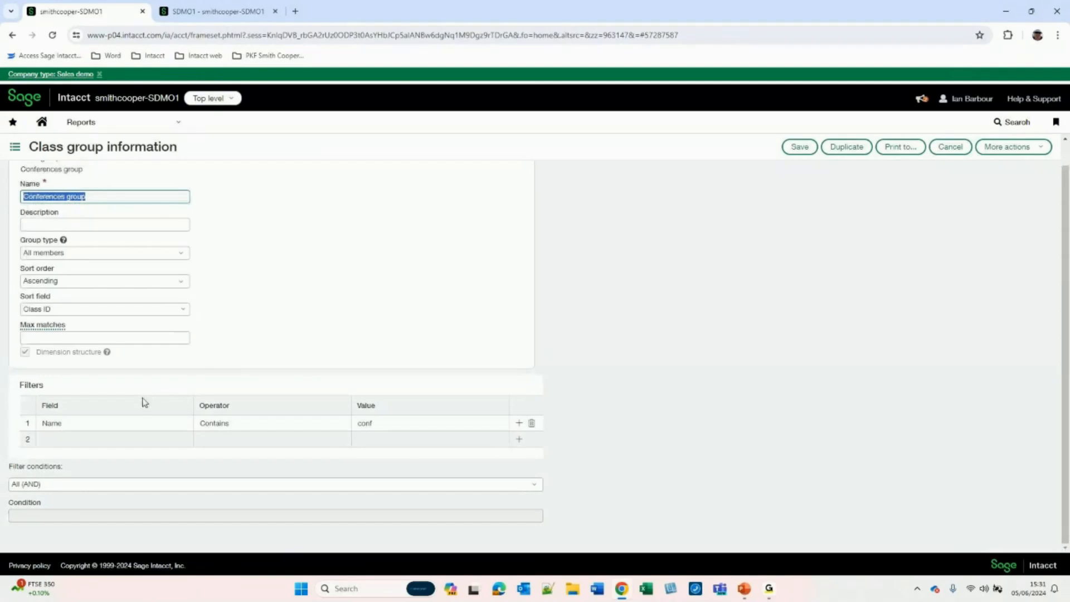
pyautogui.click(83, 440)
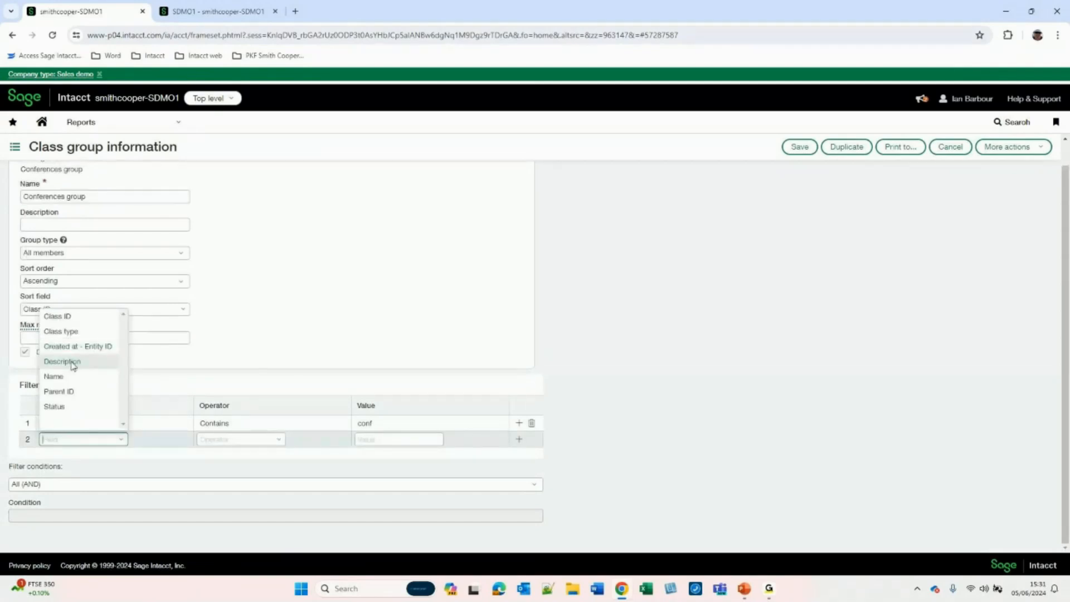
pyautogui.click(61, 331)
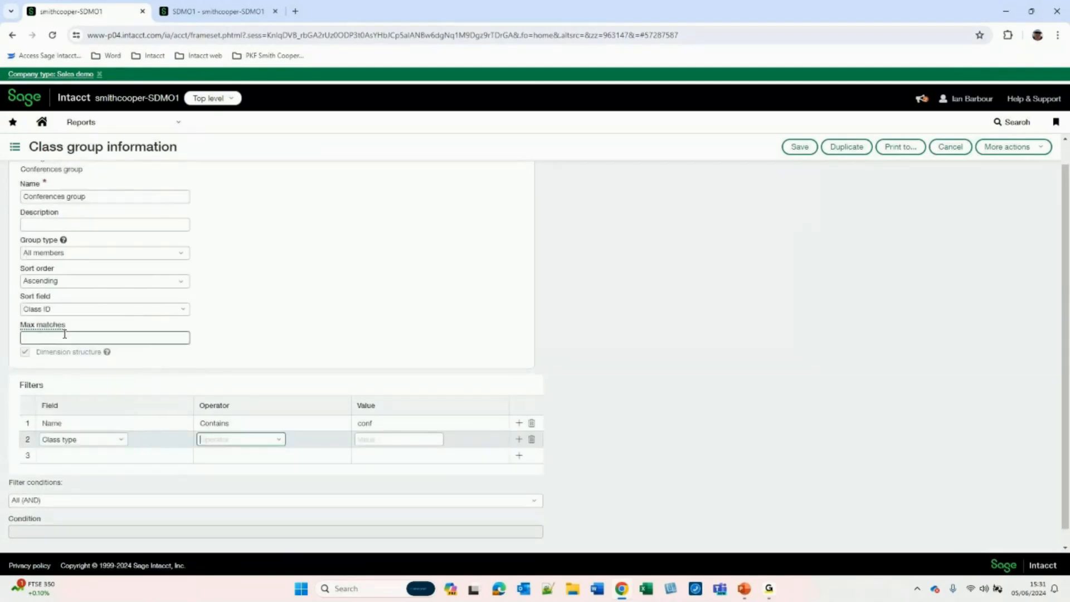
pyautogui.click(279, 440)
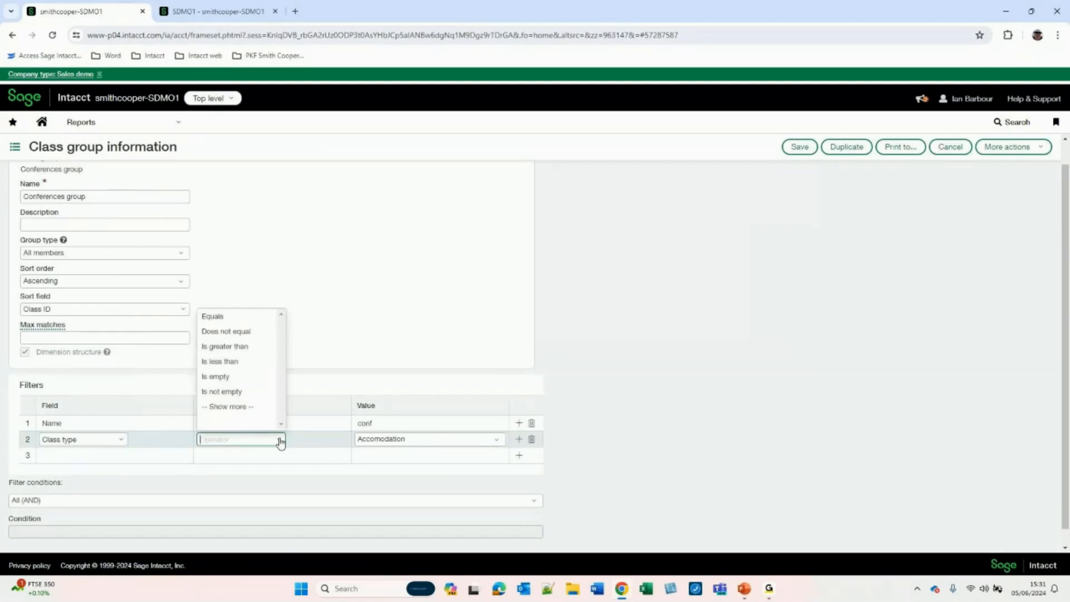
pyautogui.click(251, 331)
pyautogui.click(493, 440)
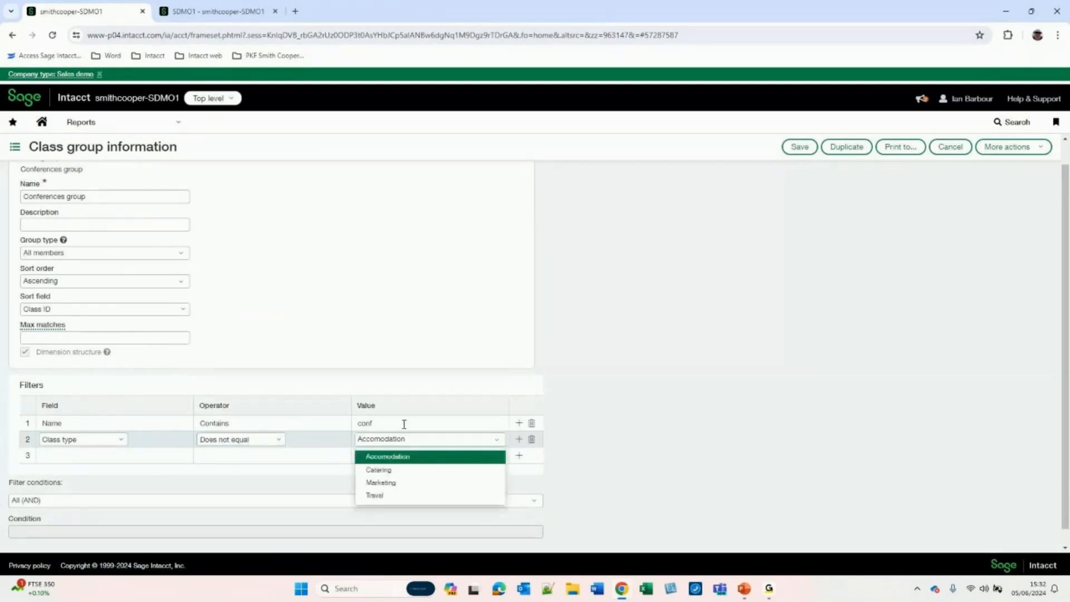
pyautogui.click(384, 470)
# - Save Conferences group with the filter conditions set to All (AND) and review its members again
pyautogui.click(88, 519)
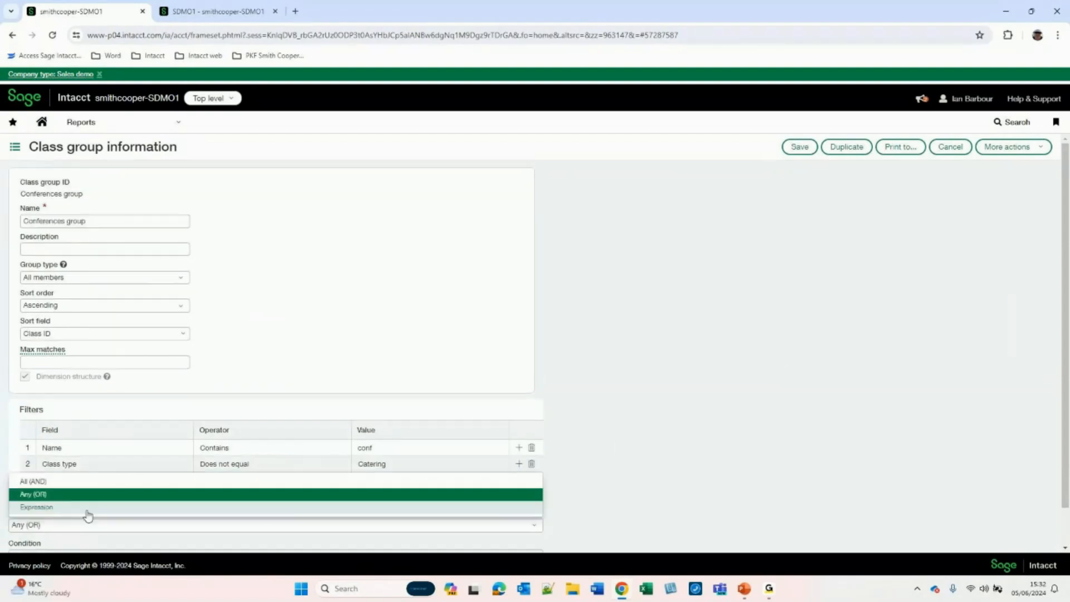
pyautogui.click(85, 483)
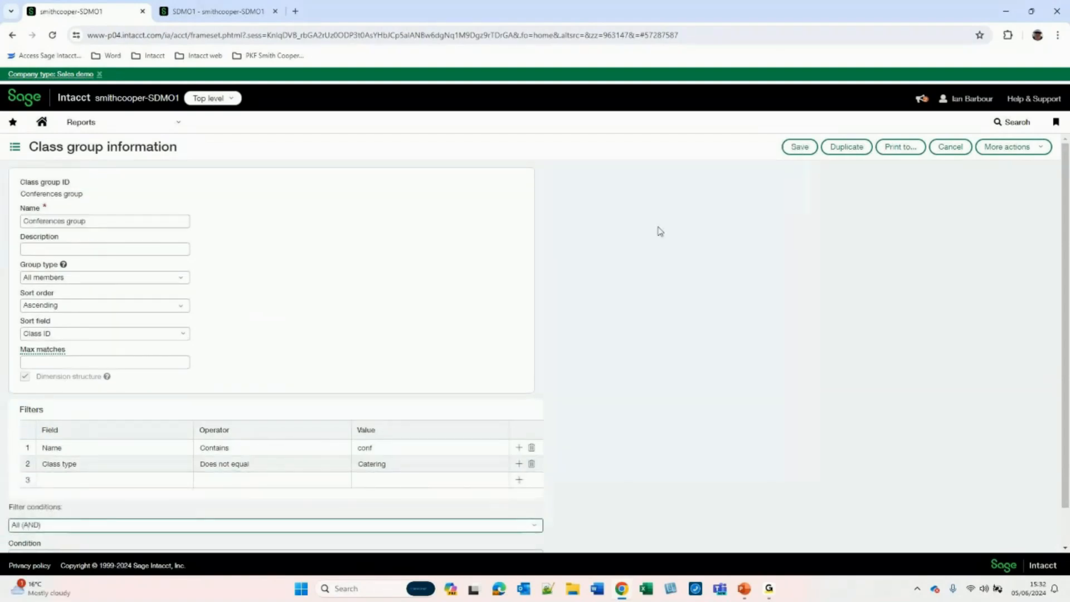
pyautogui.click(801, 146)
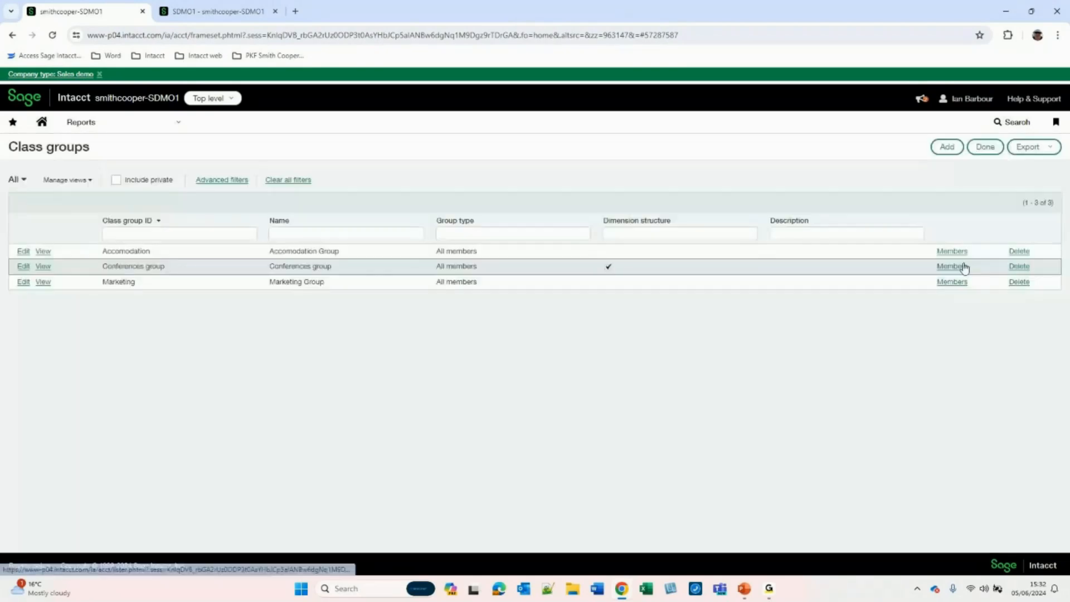
pyautogui.click(959, 266)
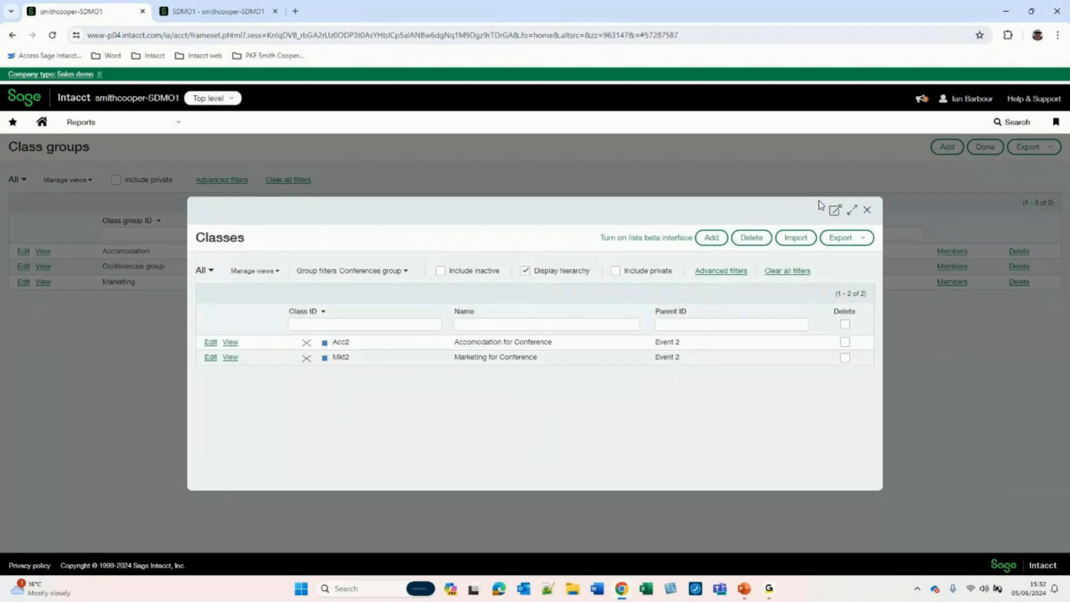
pyautogui.click(865, 212)
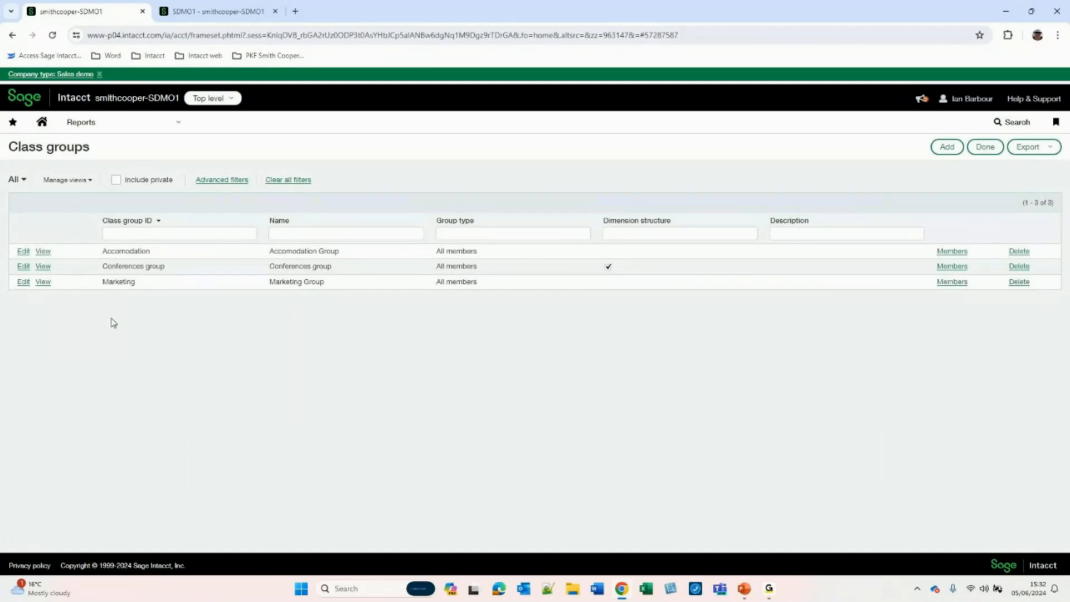
# - Open the General Ledger trial balance report in the SDMO1 session
pyautogui.click(81, 122)
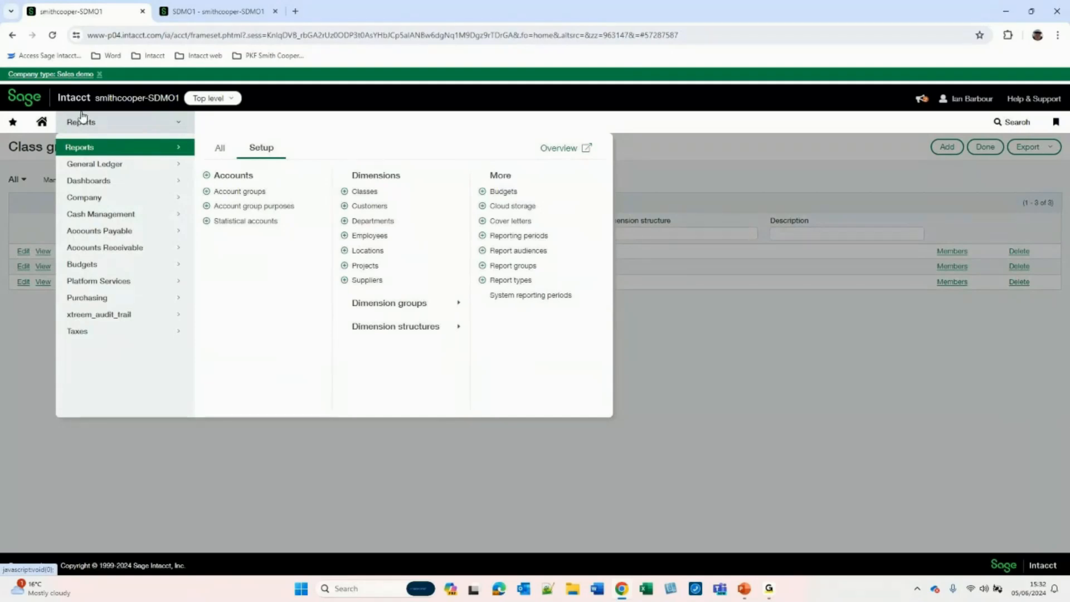
pyautogui.click(207, 13)
pyautogui.click(80, 121)
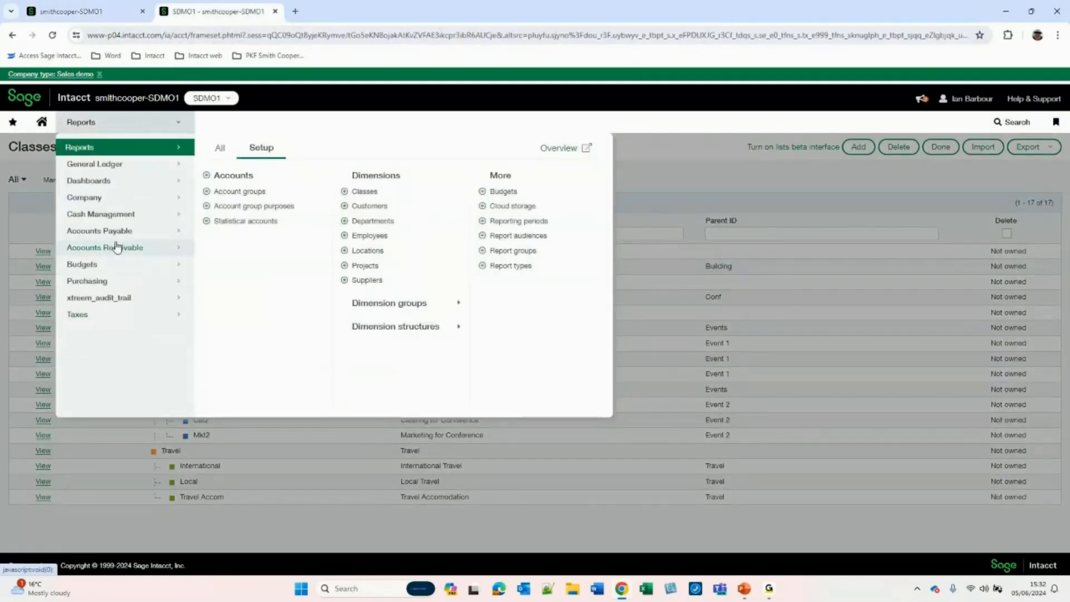
pyautogui.click(95, 163)
pyautogui.click(516, 270)
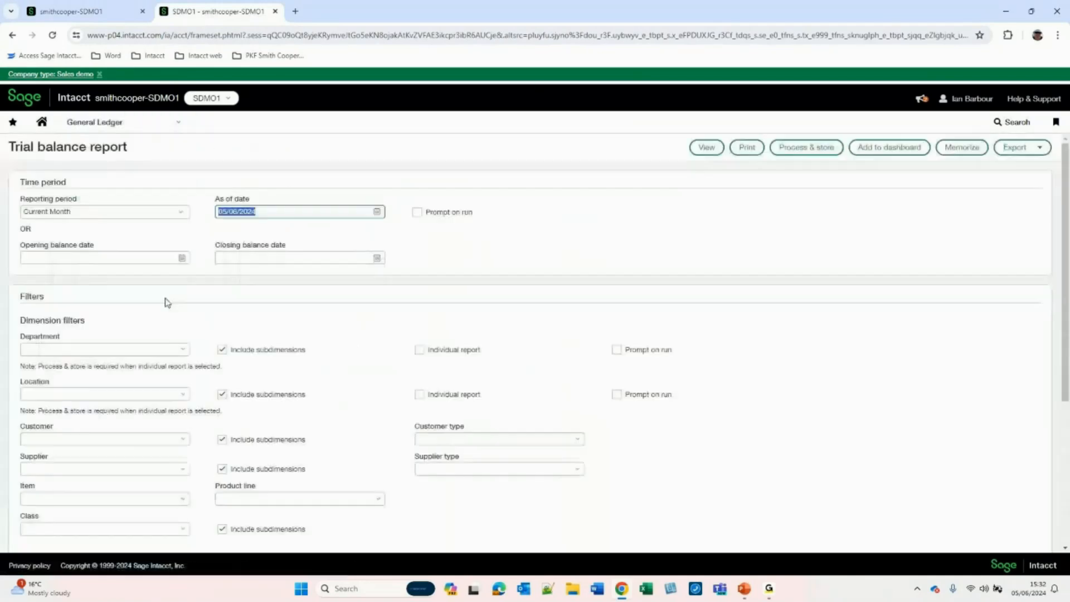
# - Set the trial balance report's Class dimension filter to Conferences group--Conferences group
pyautogui.scroll(-3, 323, 338)
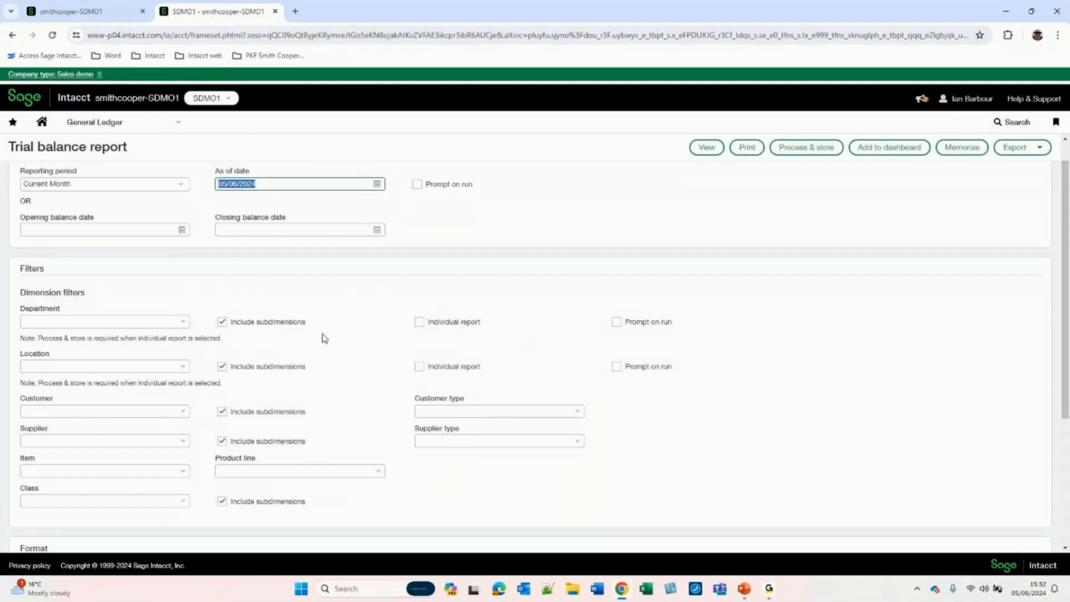
pyautogui.scroll(1, 89, 262)
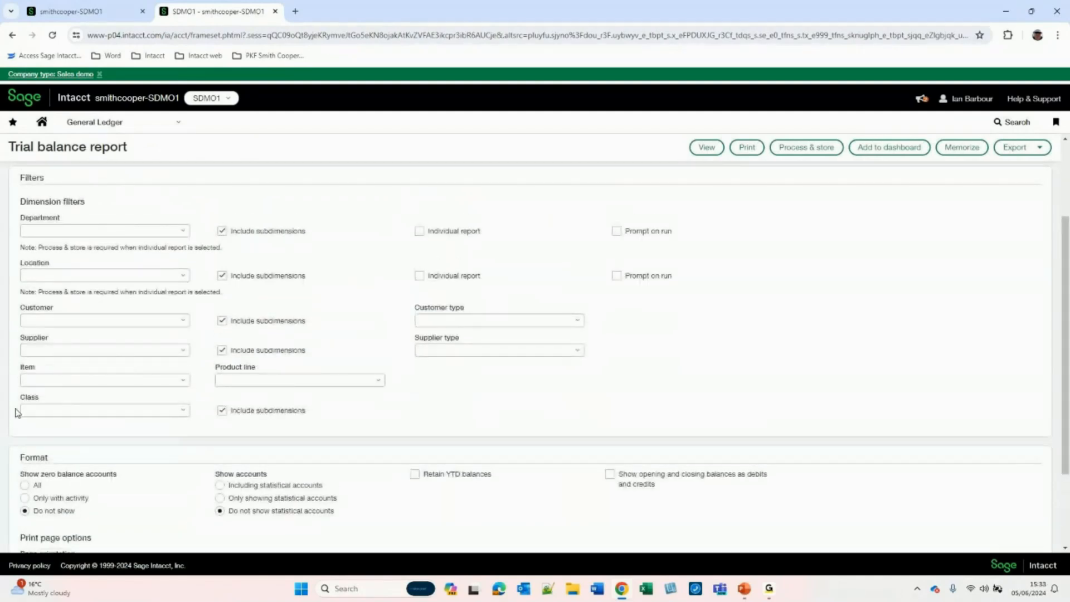
pyautogui.click(182, 412)
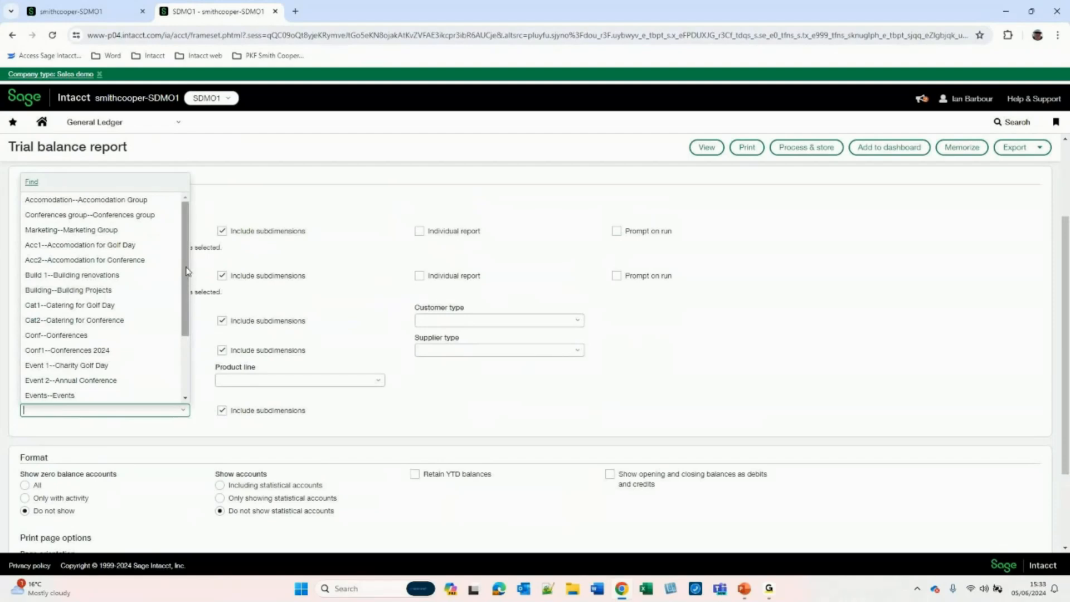
pyautogui.moveTo(187, 270); pyautogui.dragTo(163, 210)
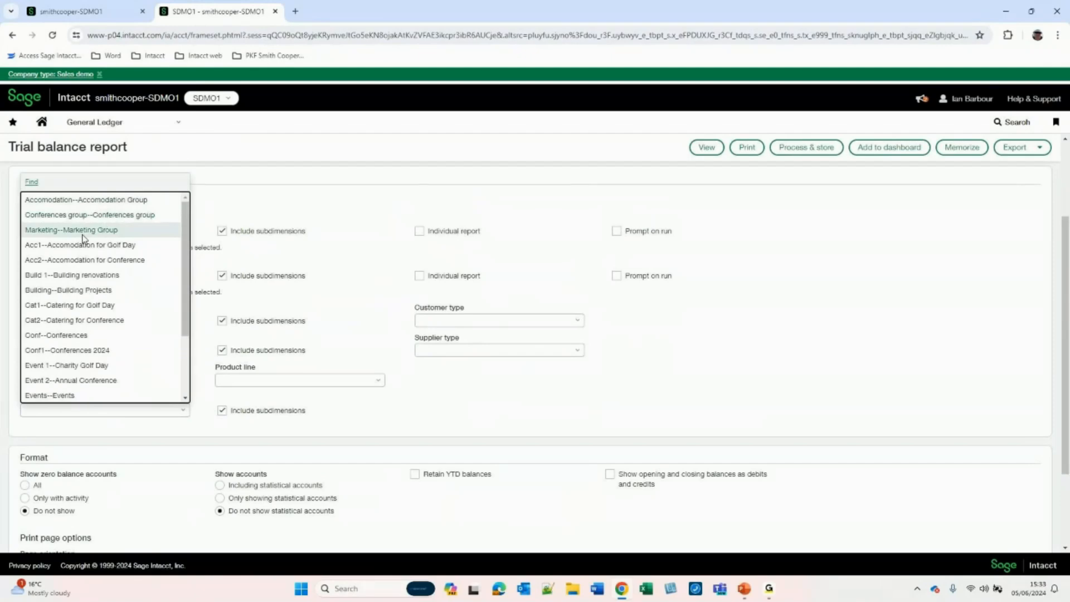
pyautogui.click(73, 217)
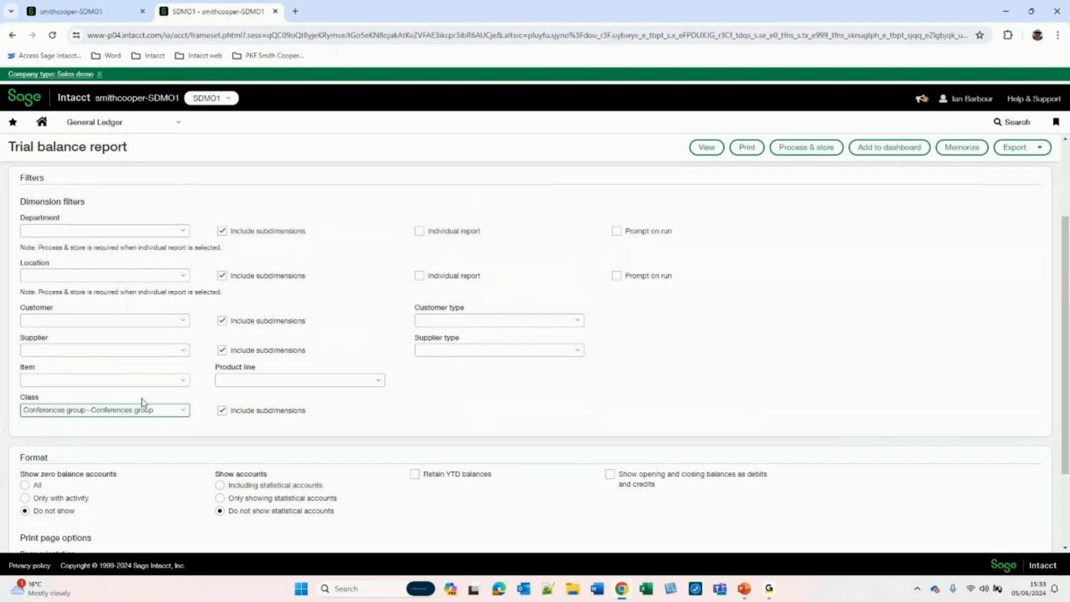
# - Return to the Top level session and bring up the setup options for Reports
pyautogui.click(50, 14)
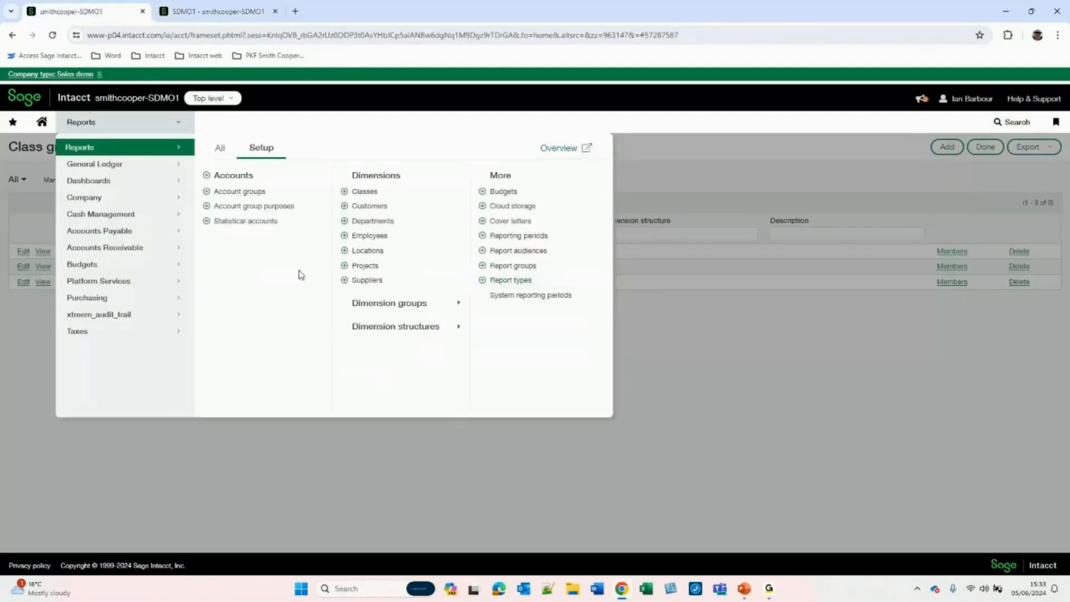